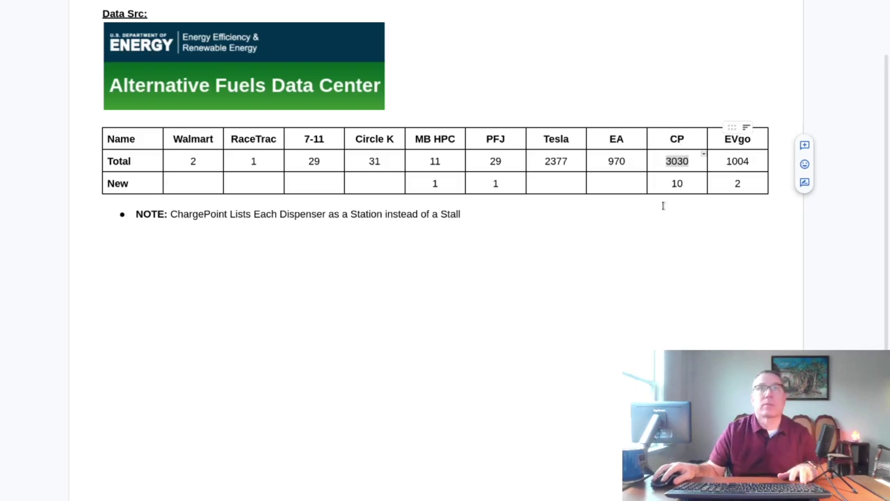
# Step: Switch to the MariaDB terminal and query NewData for stations with Station_Name like '%almar%' in TX or AR
pyautogui.press('super')
pyautogui.click(395, 337)
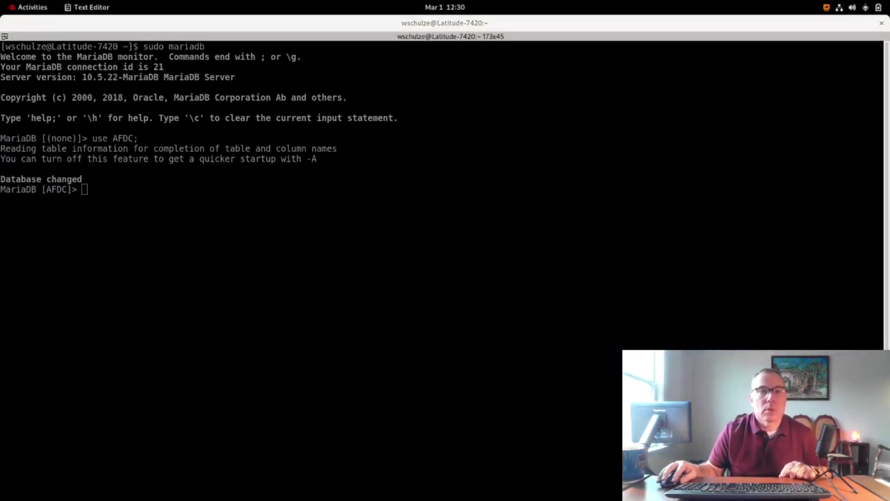
pyautogui.rightClick(200, 319)
pyautogui.click(238, 161)
pyautogui.press('Return')
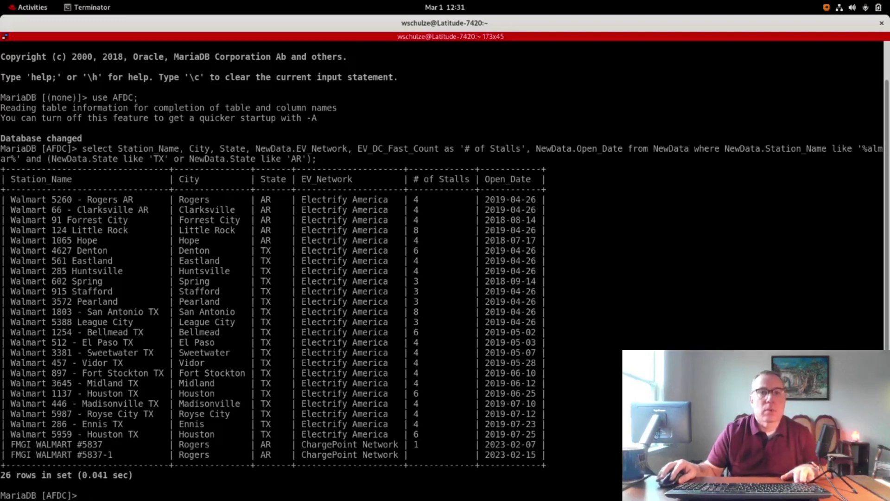
# Step: Query NewData for RaceTrac stations with a numeric EV_DC_Fast_Count, ordered by Open_Date
pyautogui.hotkey('alt', 'Tab')
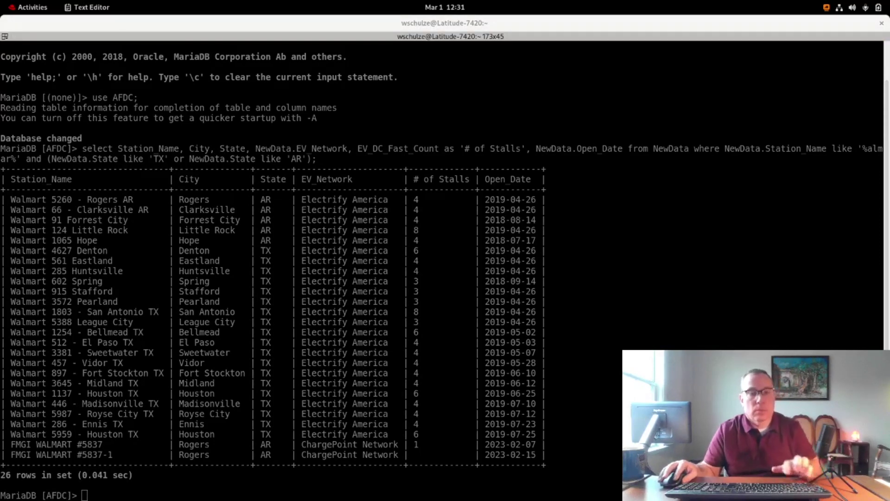
pyautogui.rightClick(247, 301)
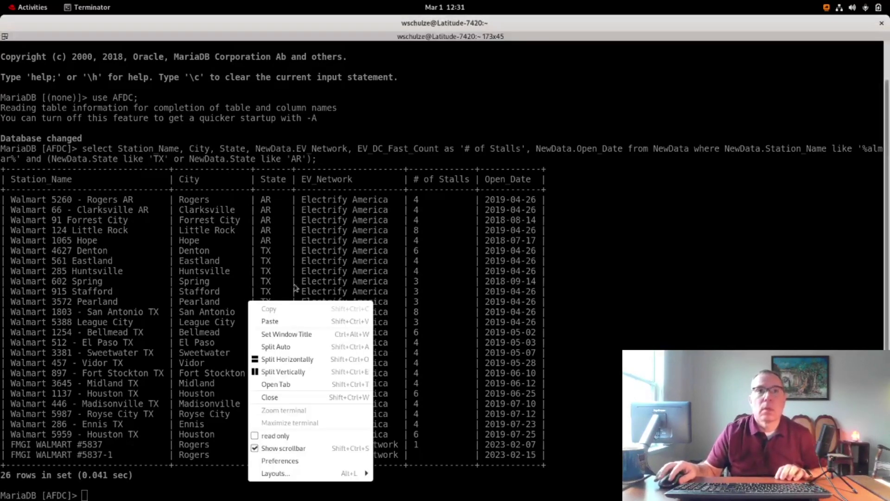
pyautogui.click(303, 317)
pyautogui.press('Return')
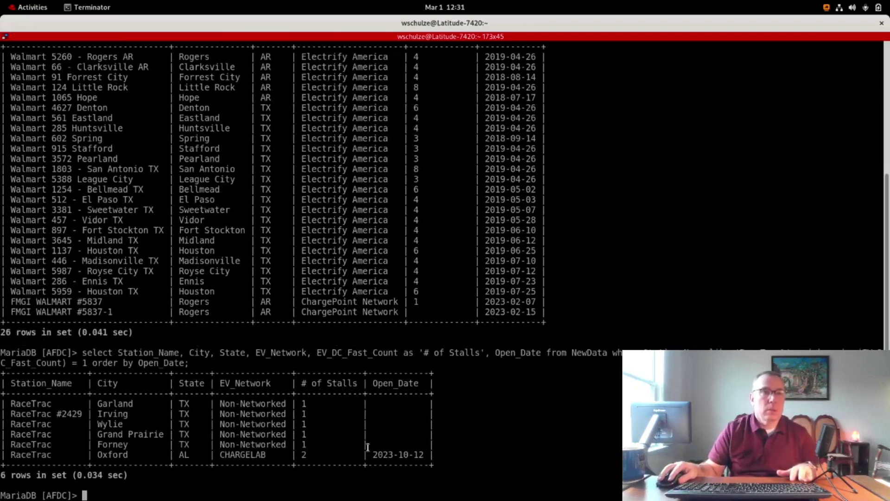
# Step: Switch to the summary document and review its table of total and new stations per charging network
pyautogui.press('super')
pyautogui.click(580, 204)
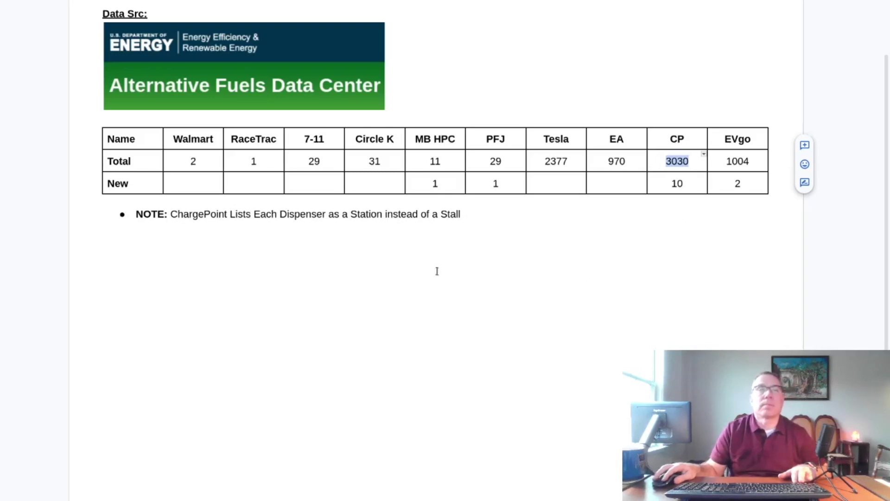
pyautogui.press('super')
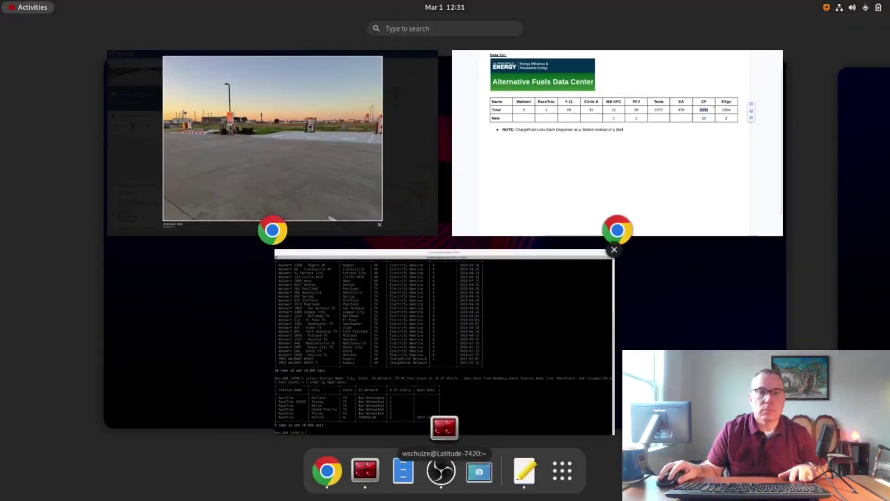
pyautogui.press('super')
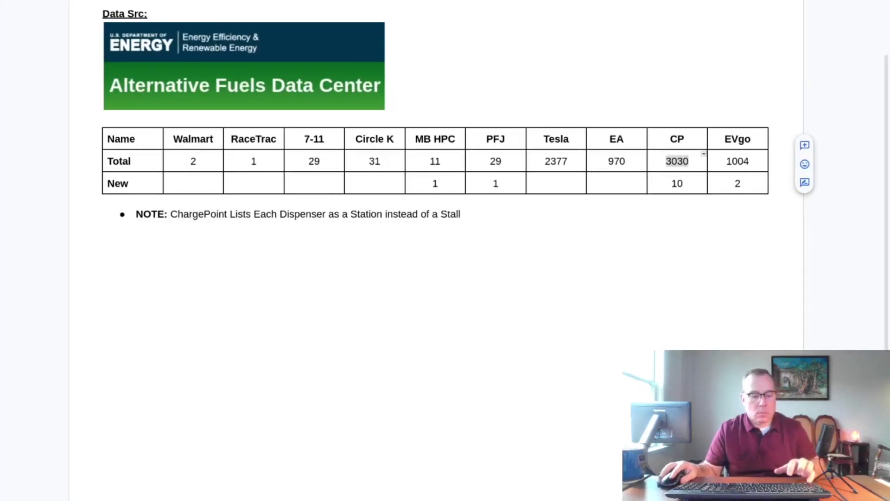
# Step: Return to the terminal and query NewData for EV_Network like '7%' with a numeric EV_DC_Fast_Count, ordered by id
pyautogui.press('super')
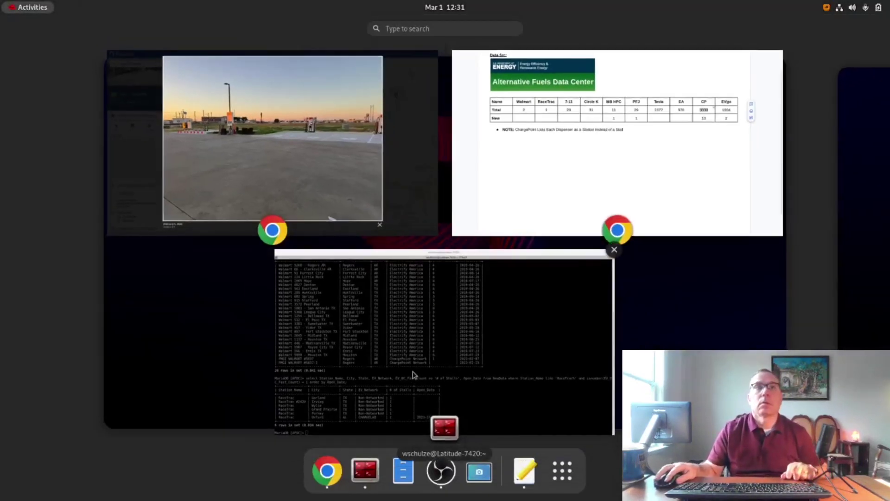
pyautogui.click(413, 373)
pyautogui.rightClick(399, 276)
pyautogui.click(453, 295)
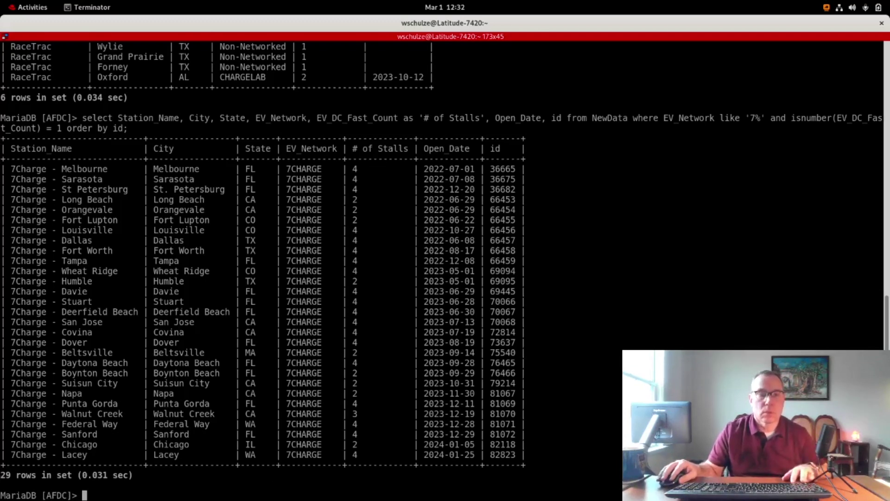
# Step: Query NewData for EV_Network like 'Circle%' with a numeric EV_DC_Fast_Count, ordered by id
pyautogui.hotkey('alt', 'Tab')
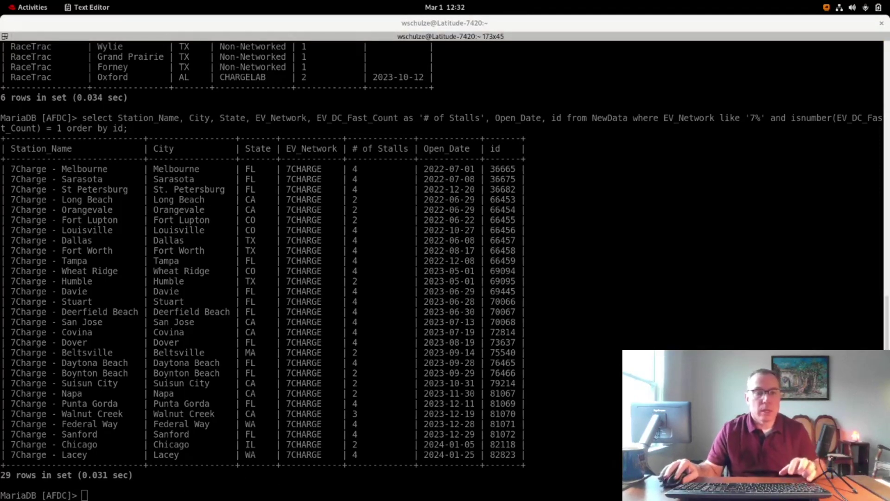
pyautogui.click(190, 251)
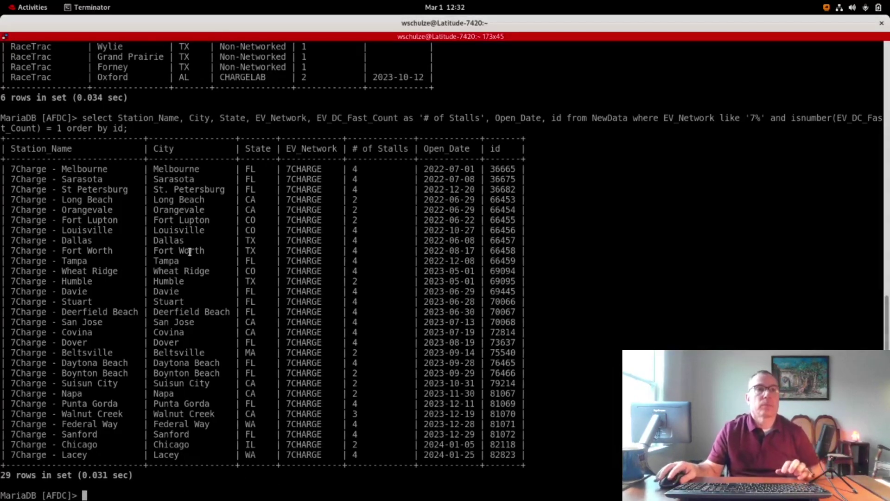
pyautogui.rightClick(190, 251)
pyautogui.click(258, 273)
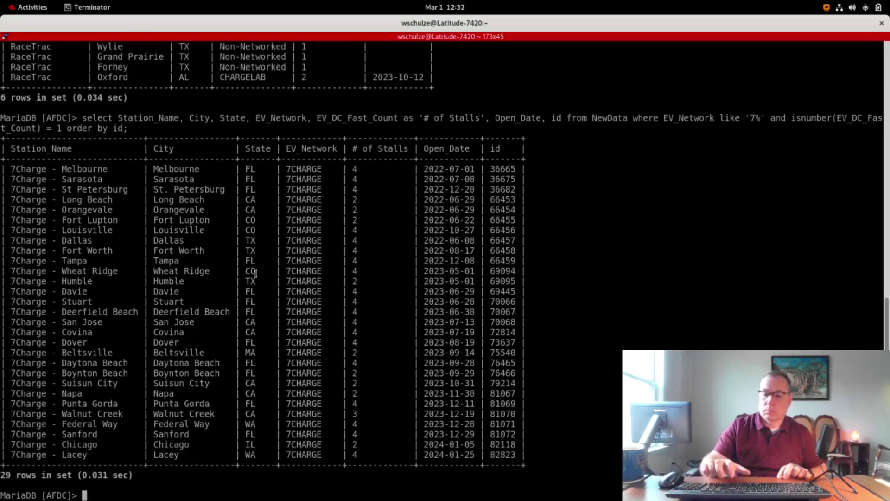
pyautogui.press('Return')
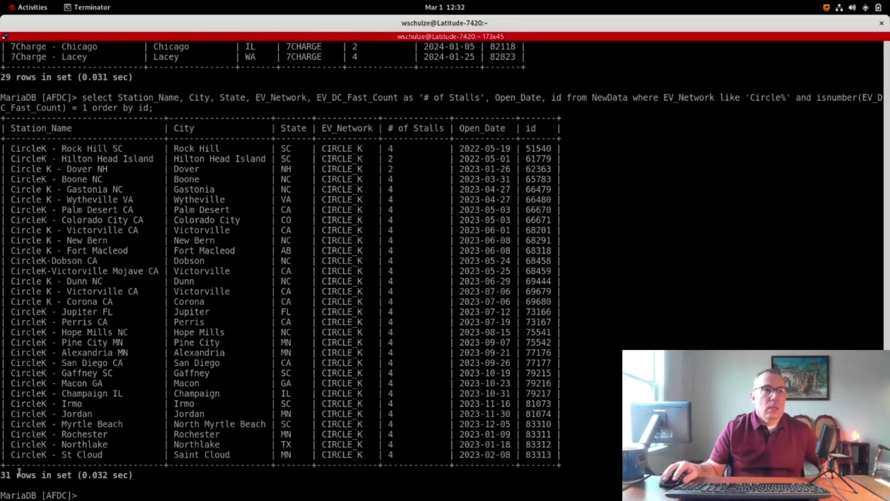
# Step: Highlight the Rochester, Northlake and St Cloud rows, and view the Circle K Northlake photo in PlugShare
pyautogui.moveTo(9, 435); pyautogui.dragTo(639, 456)
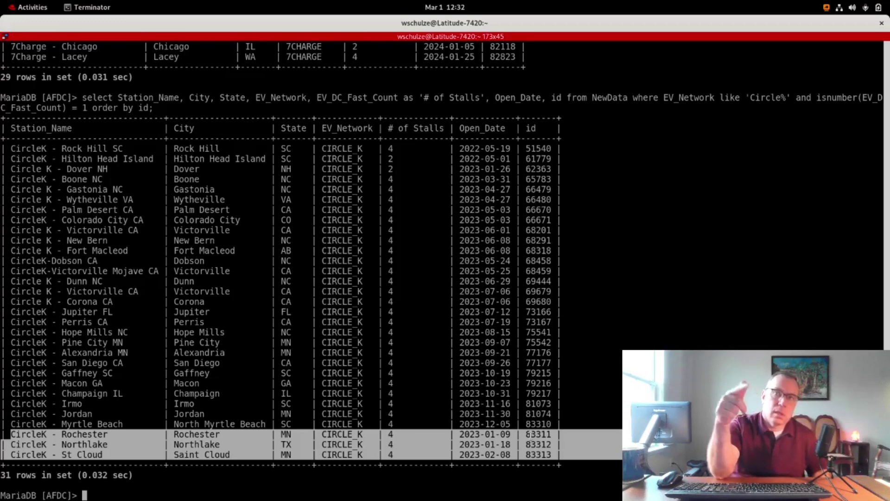
pyautogui.press('super')
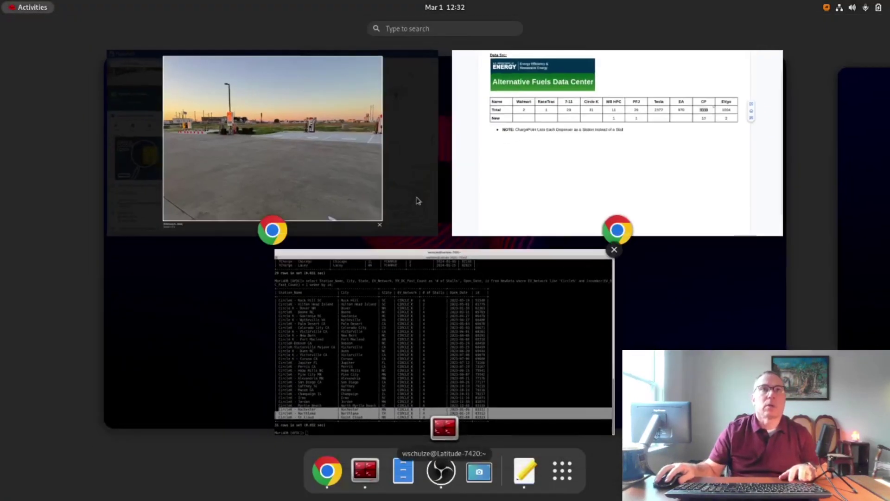
pyautogui.click(373, 175)
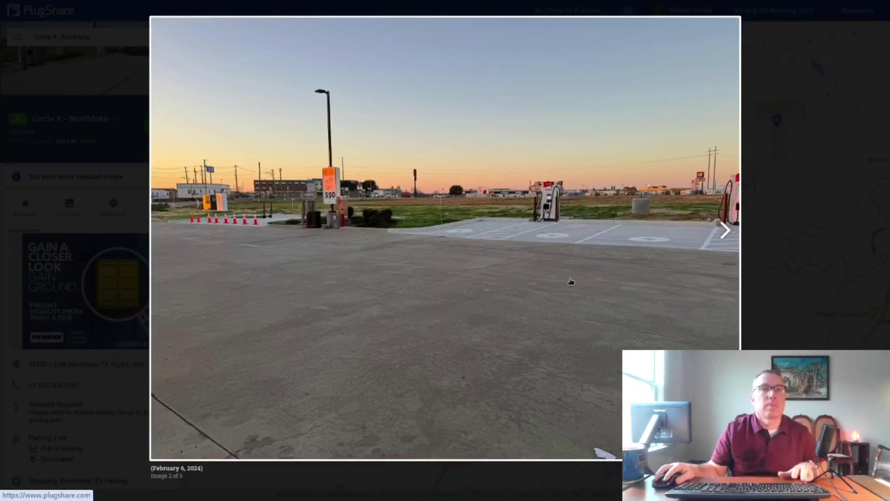
# Step: Return to the terminal and highlight the Circle K row count, and reselect the last three station rows
pyautogui.press('super')
pyautogui.click(398, 356)
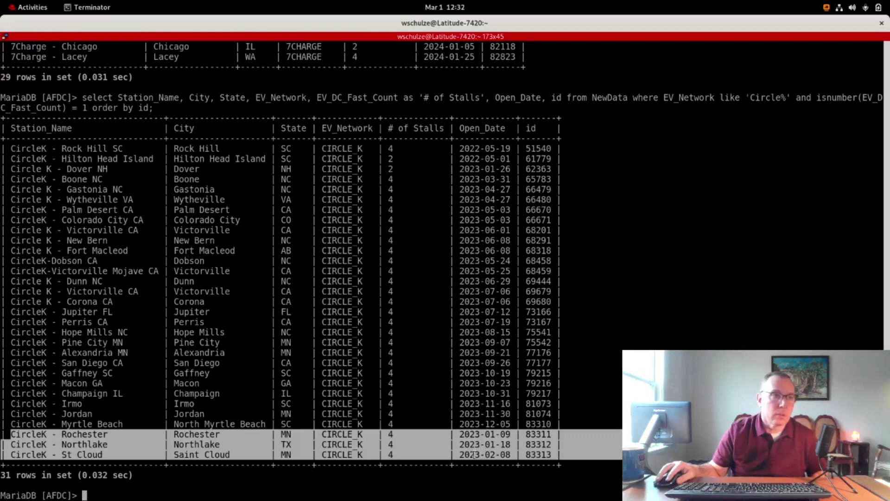
pyautogui.moveTo(2, 474); pyautogui.dragTo(136, 474)
pyautogui.moveTo(11, 435); pyautogui.dragTo(612, 454)
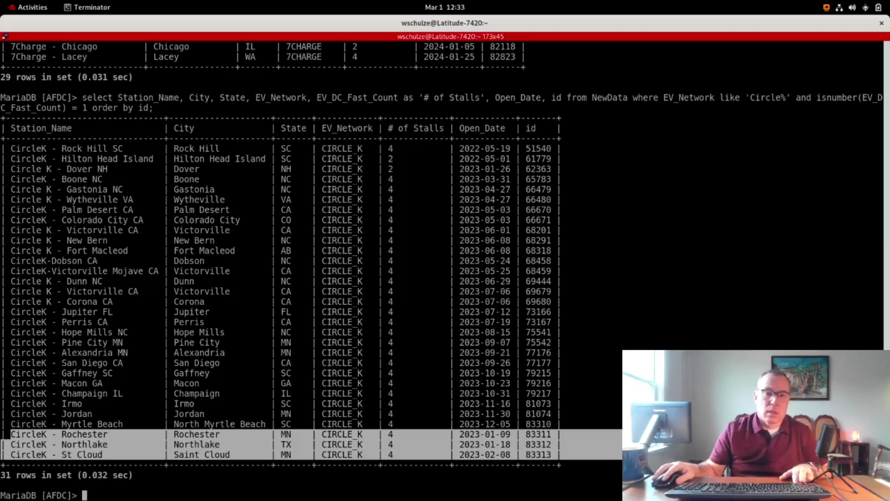
# Step: Query NewData for Station_Name like 'Bucees%' or 'MB-USA hq%' with a numeric EV_DC_Fast_Count, ordered by Open_Date and Station_Name
pyautogui.hotkey('alt', 'Tab')
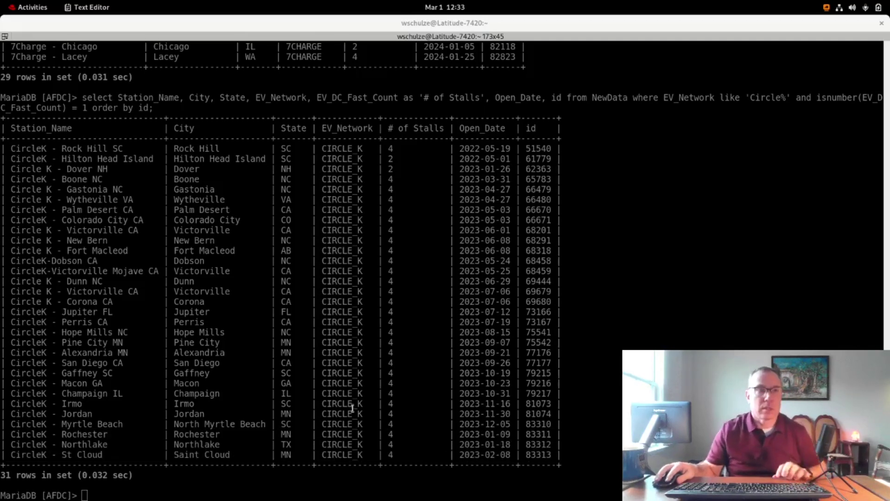
pyautogui.rightClick(334, 384)
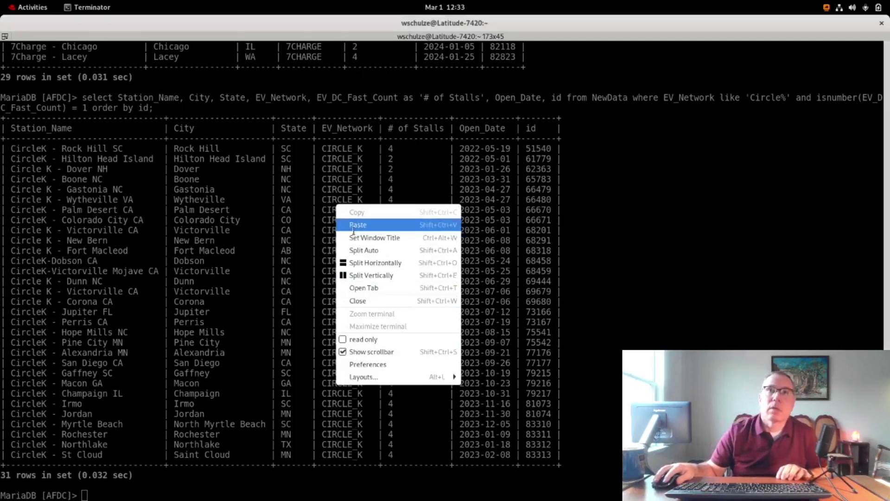
pyautogui.click(354, 236)
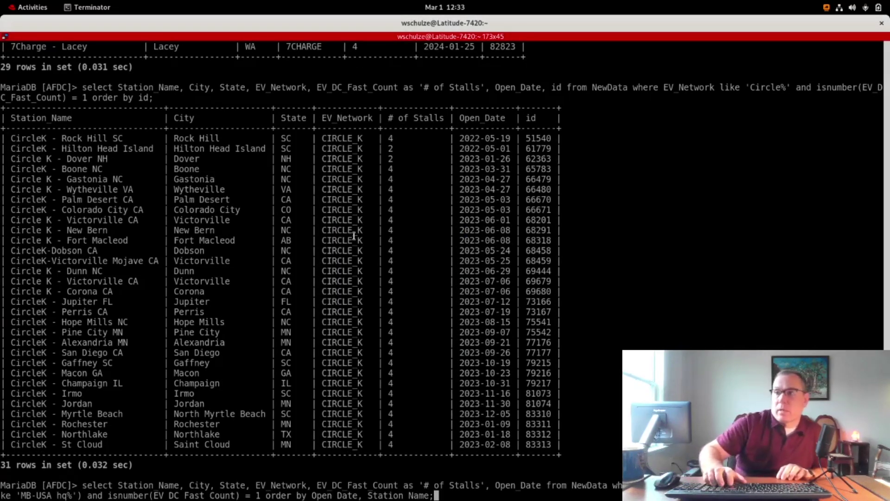
pyautogui.press('Return')
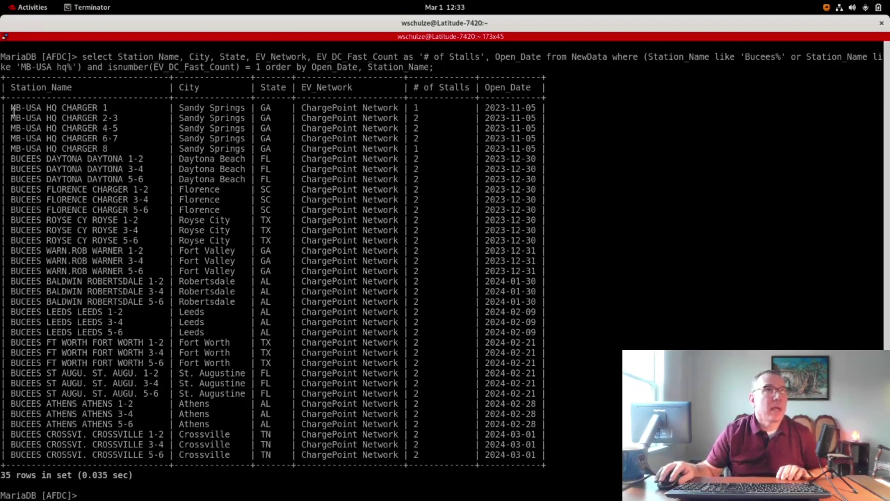
# Step: Highlight the MB-USA HQ charger rows and the Bucees Crossville rows in the results, and clear the selection
pyautogui.moveTo(11, 108); pyautogui.dragTo(118, 148)
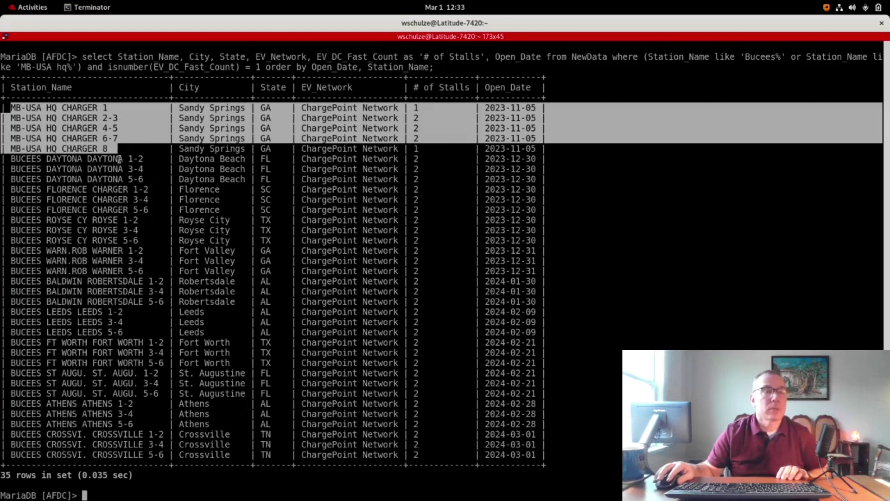
pyautogui.moveTo(10, 434); pyautogui.dragTo(590, 457)
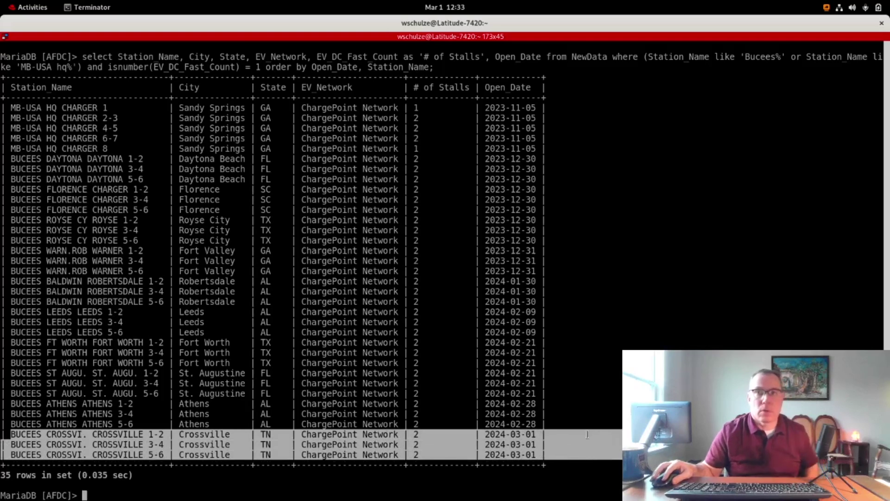
pyautogui.click(534, 444)
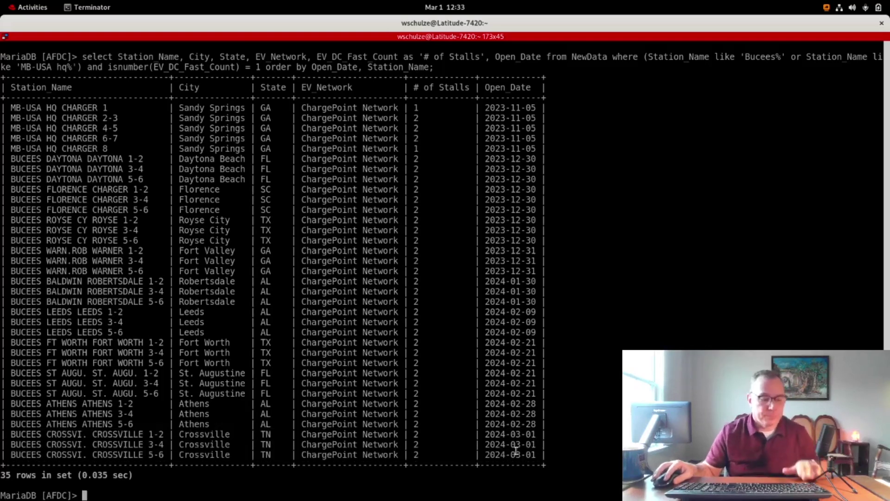
# Step: Query NewData for eVgo stations with numeric, 'Pilot%' or 'Flying%' names, and highlight the rows opened in February 2024
pyautogui.hotkey('alt', 'Tab')
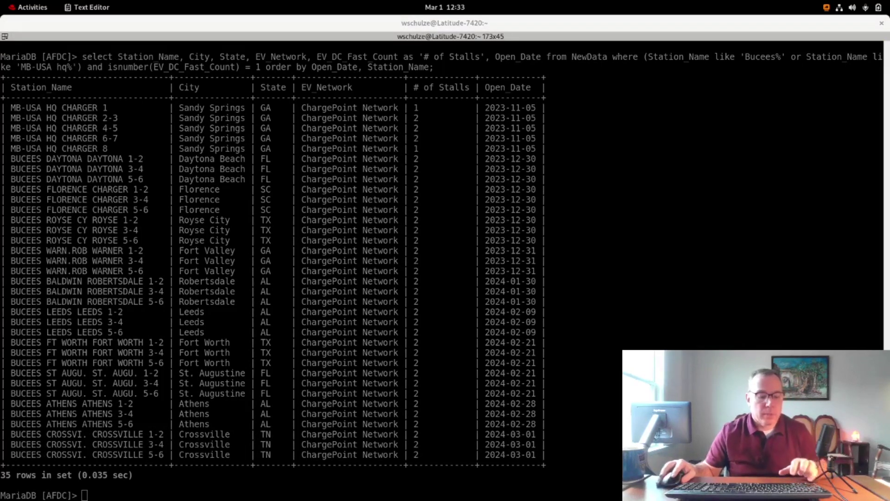
pyautogui.click(220, 353)
pyautogui.rightClick(220, 352)
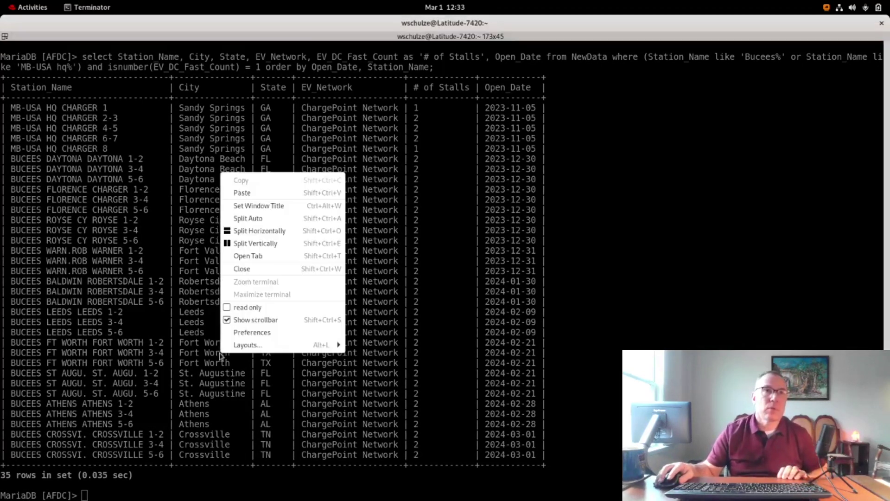
pyautogui.click(262, 194)
pyautogui.press('Return')
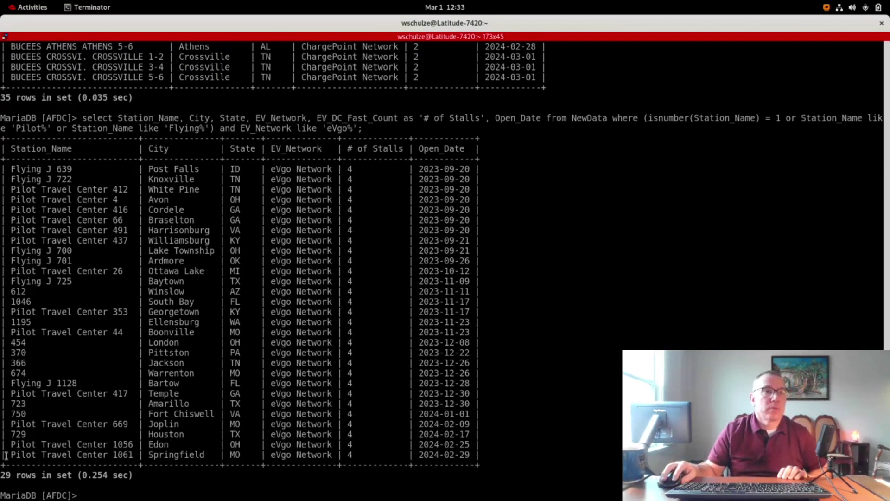
pyautogui.moveTo(10, 455); pyautogui.dragTo(476, 455)
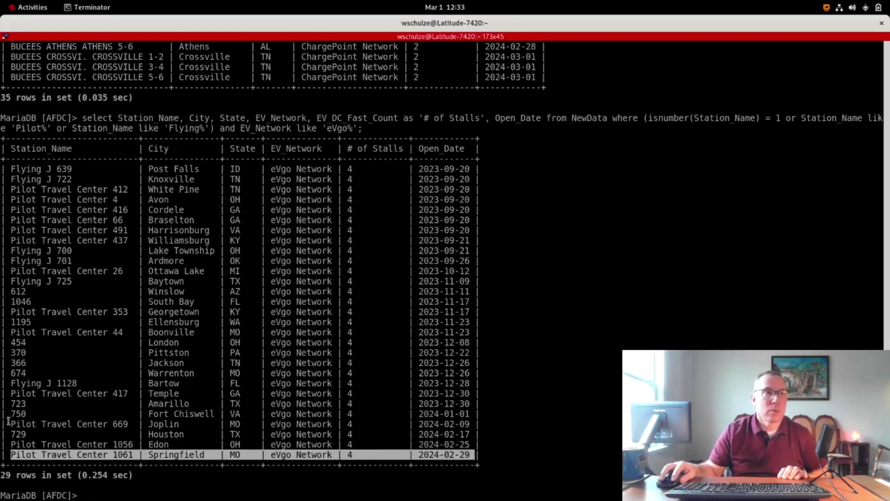
pyautogui.moveTo(11, 424); pyautogui.dragTo(619, 455)
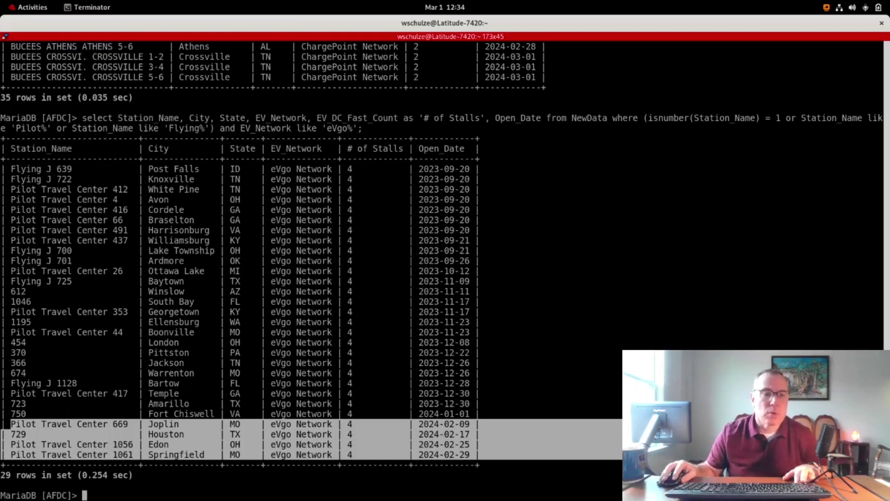
# Step: Try to run the query joining NewData with OldData on Station_Name for stations missing from OldData
pyautogui.hotkey('alt', 'Tab')
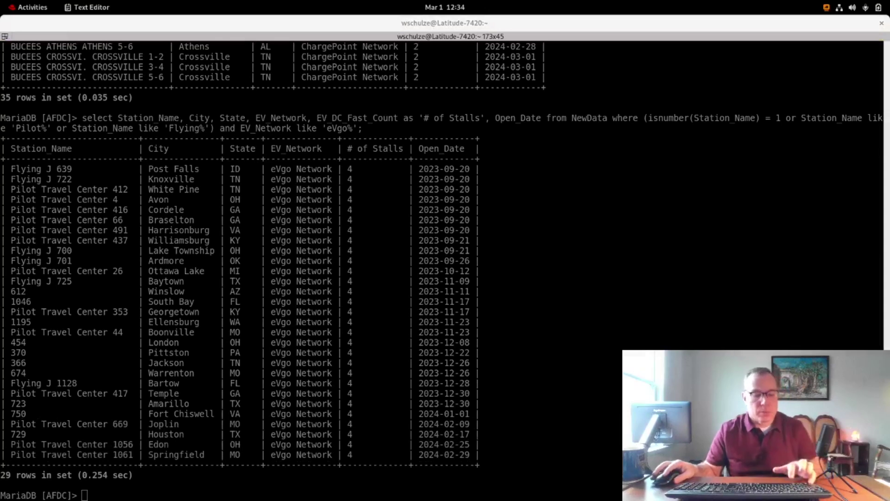
pyautogui.hotkey('alt', 'Tab')
pyautogui.rightClick(272, 208)
pyautogui.click(300, 233)
pyautogui.press('Return')
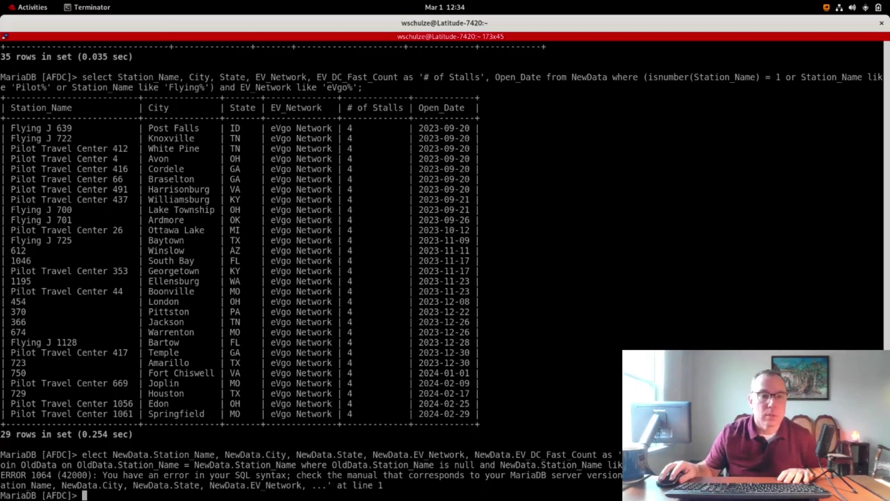
# Step: Run the complete select query joining OldData to NewData on Station_Name where OldData.Station_Name is null
pyautogui.hotkey('alt', 'Tab')
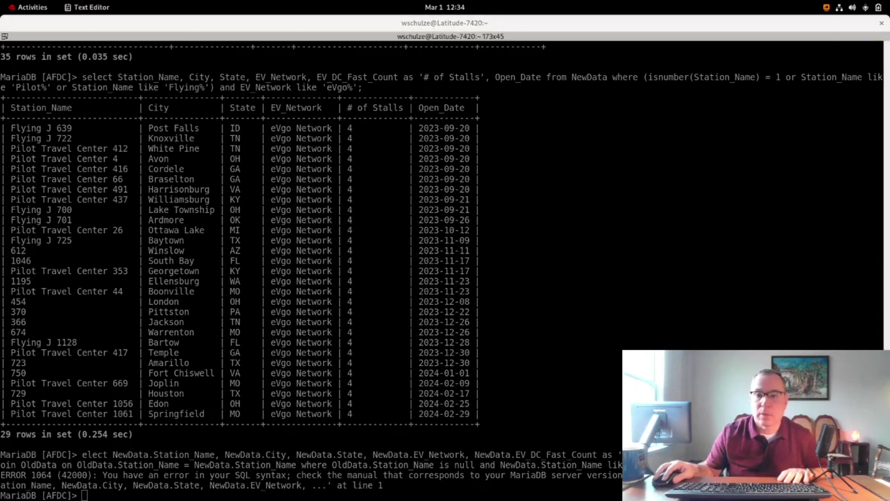
pyautogui.rightClick(502, 359)
pyautogui.click(536, 197)
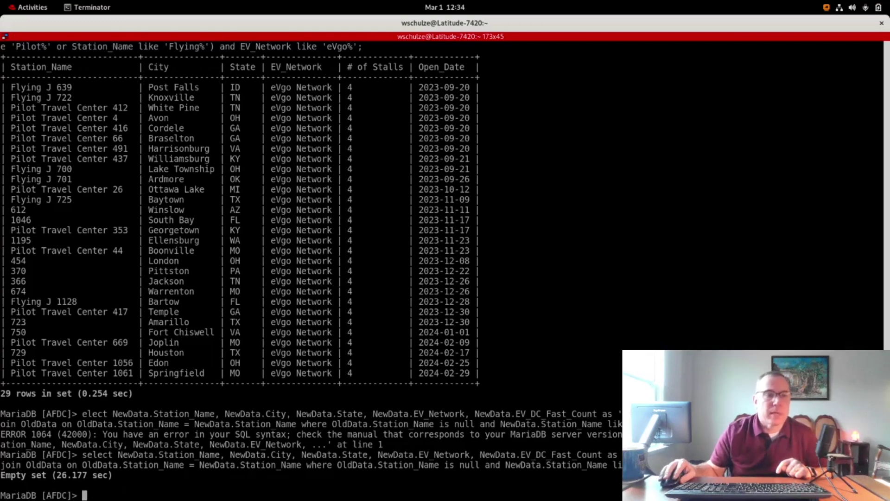
# Step: Copy from the text editor and run the query for stations missing from OldData with EV_Network like 'Electrify A%' and a numeric EV_DC_Fast_Count, ordered by NewData.id
pyautogui.hotkey('alt', 'Tab')
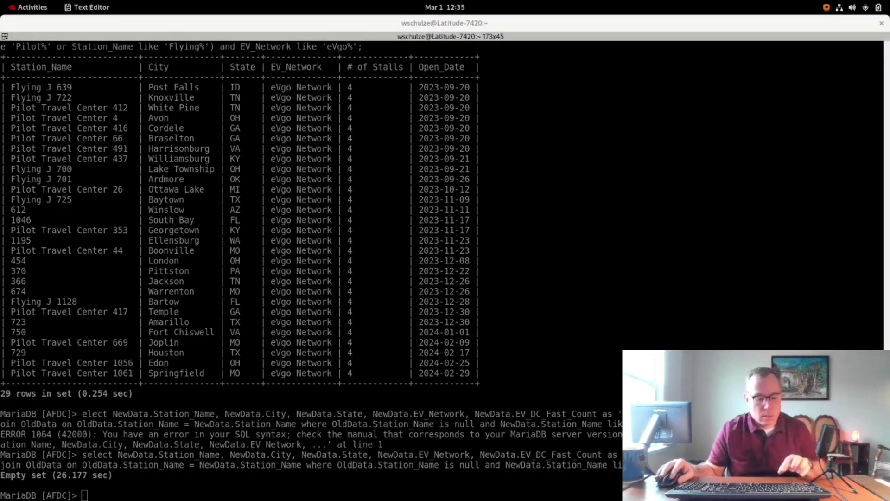
pyautogui.rightClick(398, 327)
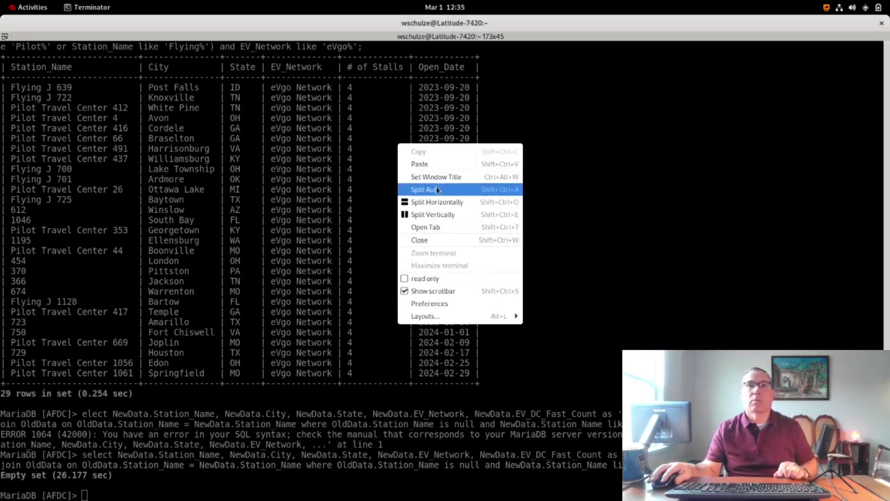
pyautogui.click(433, 163)
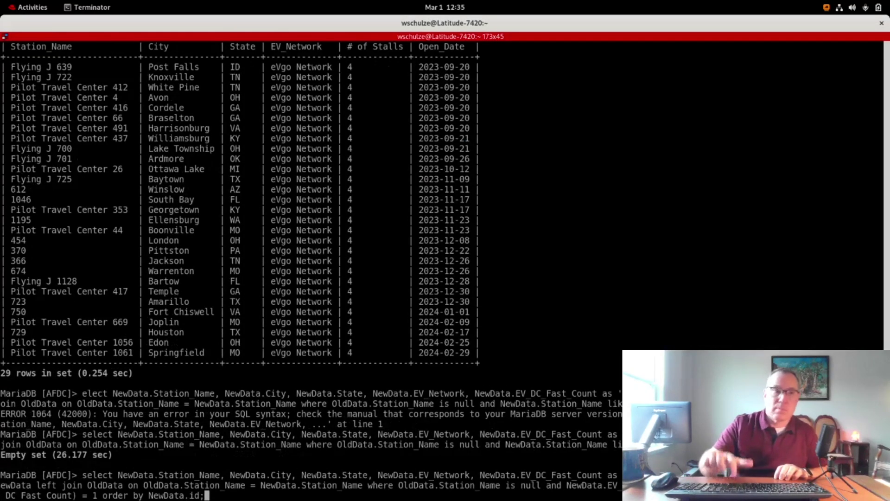
pyautogui.press('Return')
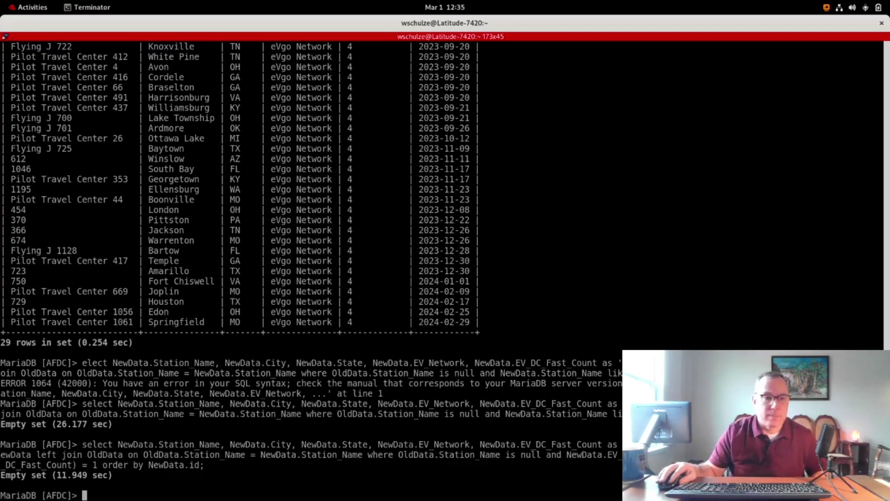
# Step: Copy and run the query for 'ChargePoi%' stations missing from OldData, excluding Station_Name like 'Bucees%' or 'MB-USA hq%', ordered by NewData.id
pyautogui.hotkey('alt', 'Tab')
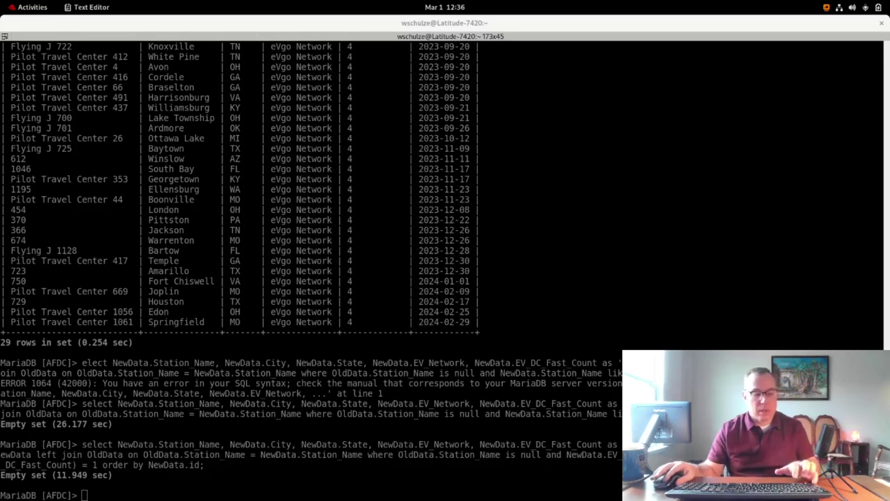
pyautogui.rightClick(395, 393)
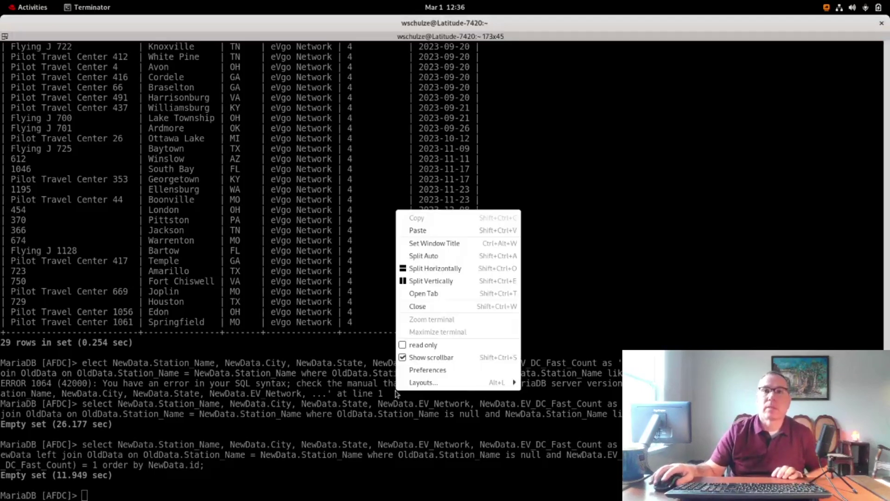
pyautogui.click(431, 230)
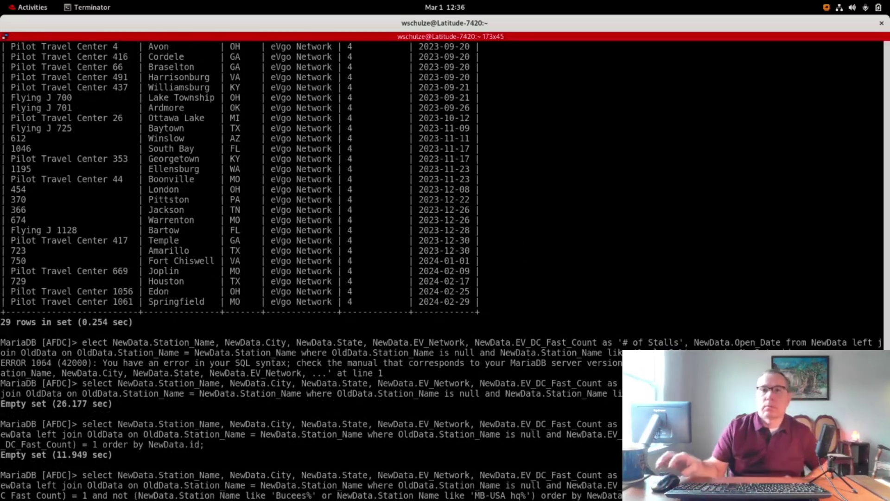
pyautogui.press('Return')
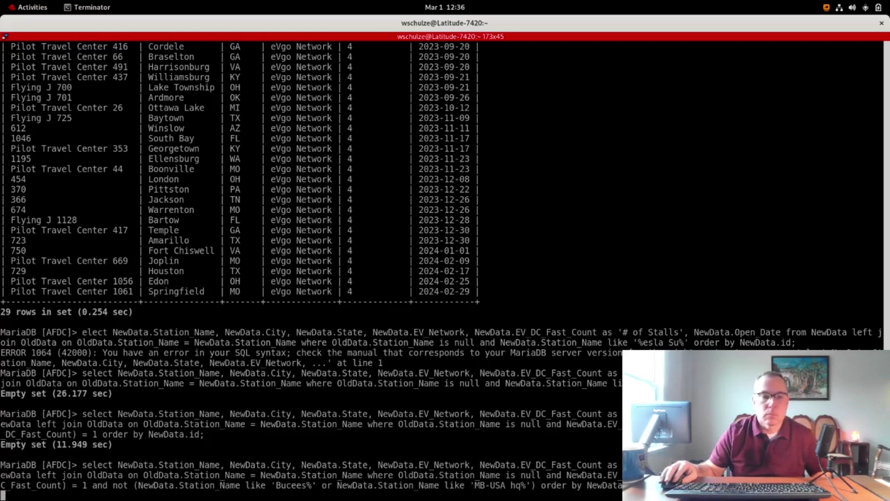
# Step: Copy the eVgo query from the text editor and highlight the M-B HUDSON MBWC FAST CHG row in the ChargePoint results
pyautogui.hotkey('alt', 'Tab')
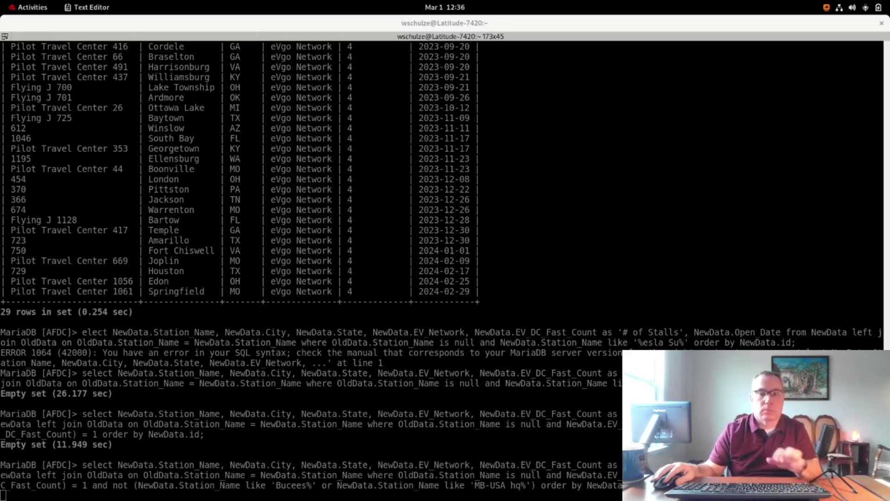
pyautogui.click(337, 378)
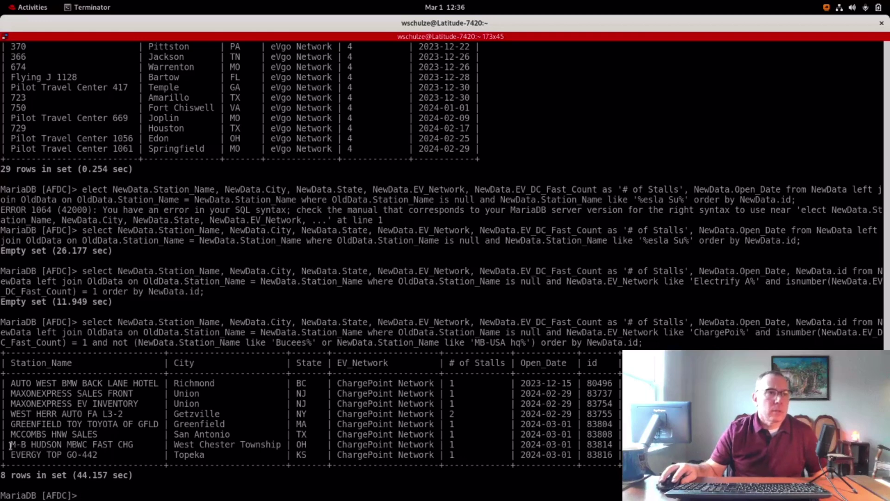
pyautogui.moveTo(10, 444); pyautogui.dragTo(605, 446)
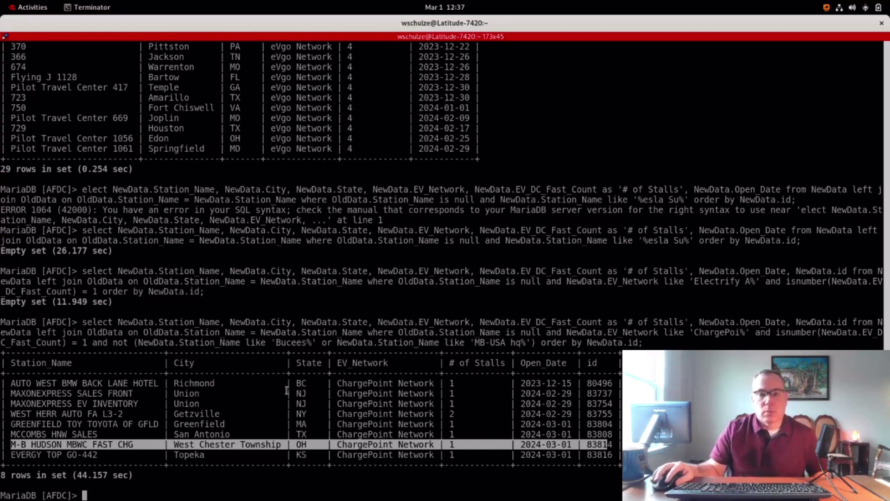
# Step: Run the copied query for eVgo stations missing from OldData, and highlight the Pilot Travel Center 1061 and Parking Lot 149 - Sunnyvale rows in turn
pyautogui.rightClick(292, 296)
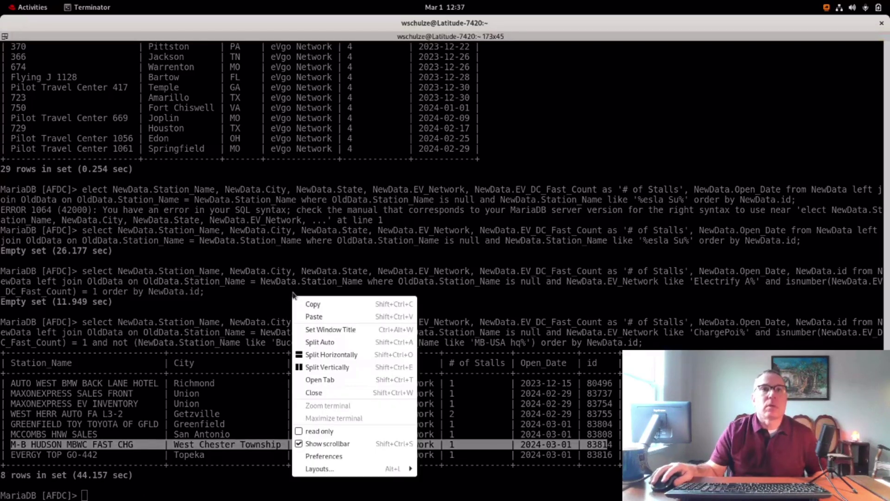
pyautogui.click(314, 317)
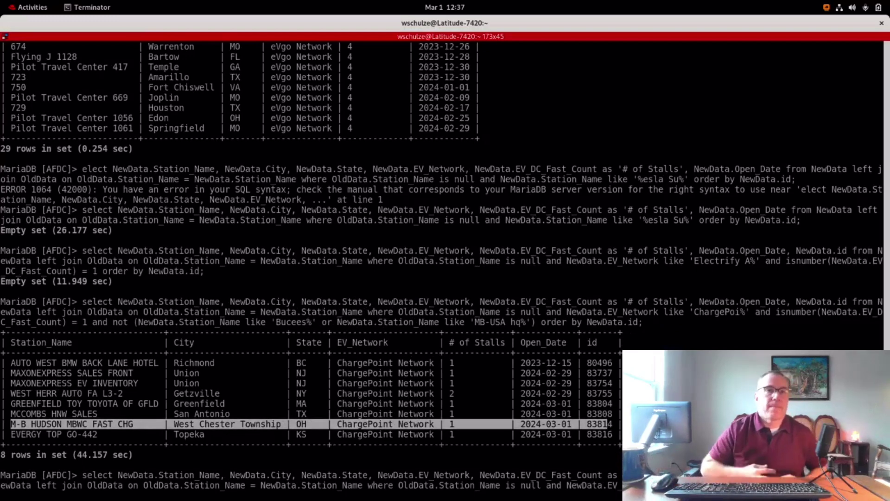
pyautogui.press('Return')
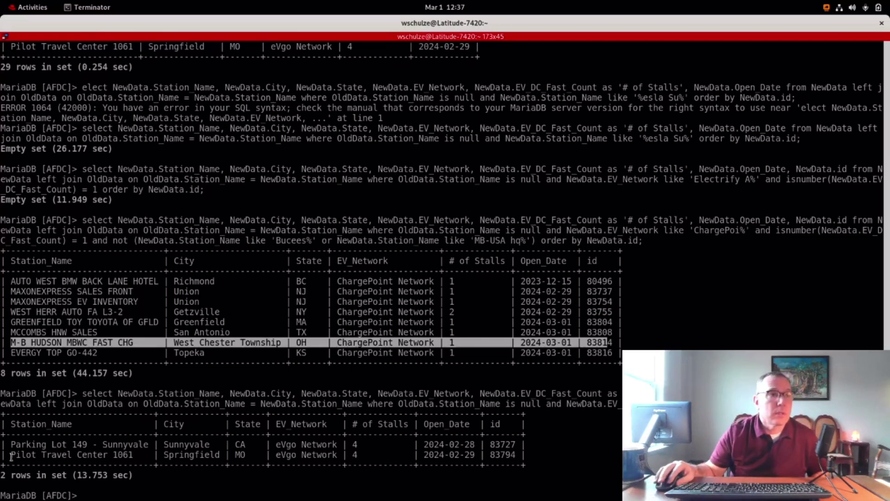
pyautogui.moveTo(11, 457); pyautogui.dragTo(517, 454)
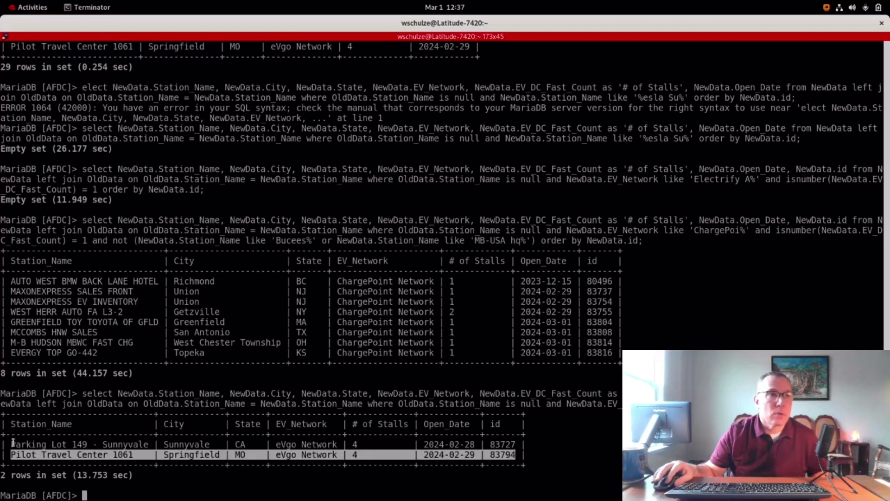
pyautogui.moveTo(13, 445); pyautogui.dragTo(513, 444)
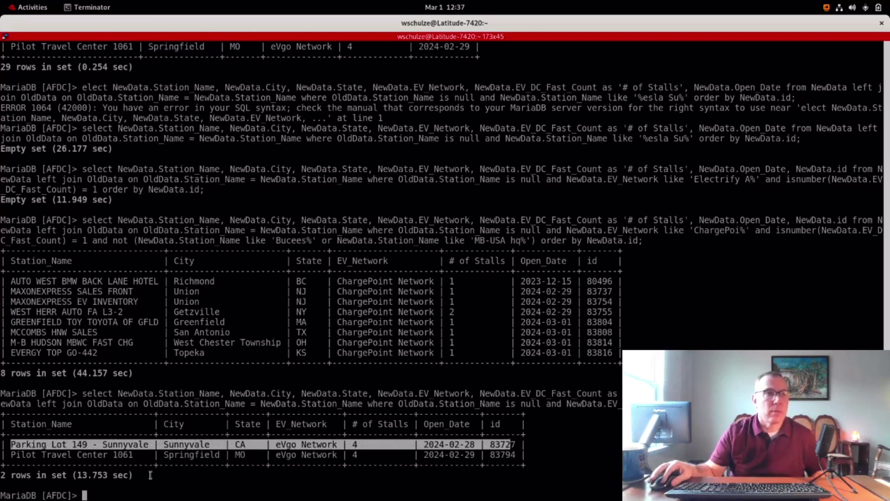